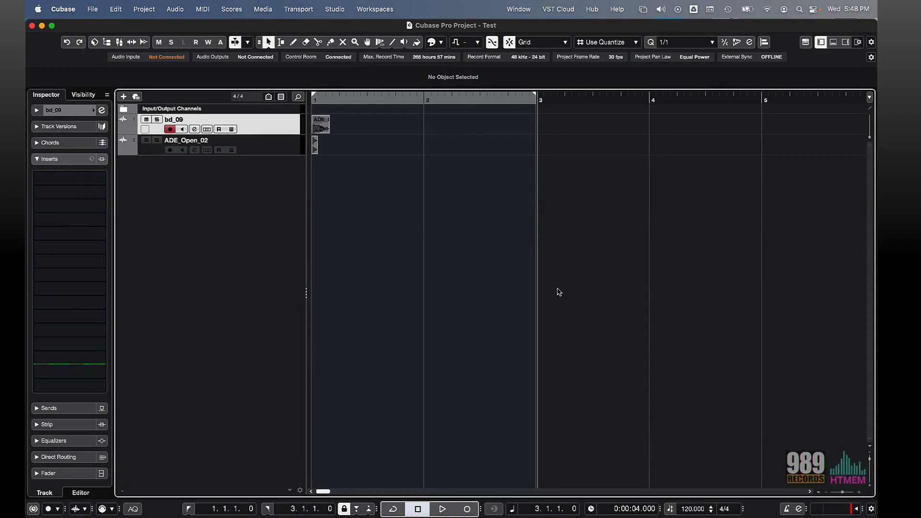
Step: Set the project tempo to 124 BPM
left_click_drag(699, 508, 701, 512)
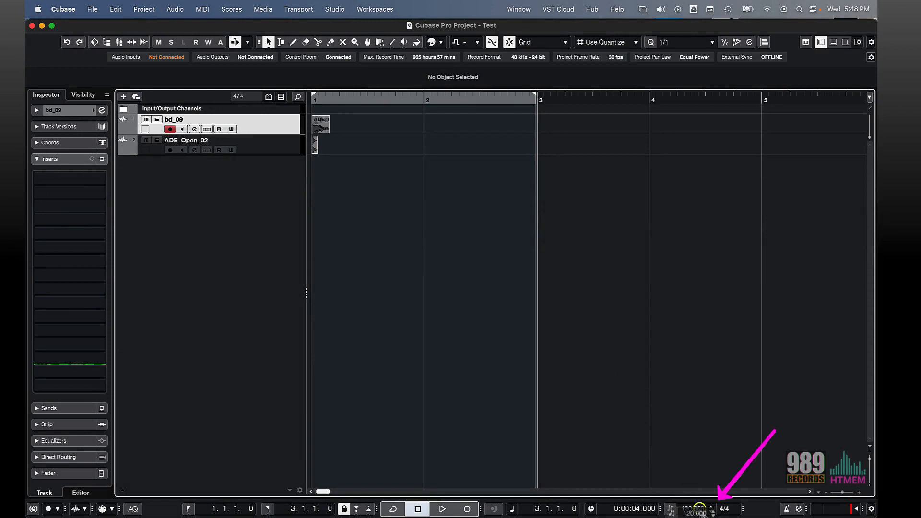
double_click(700, 509)
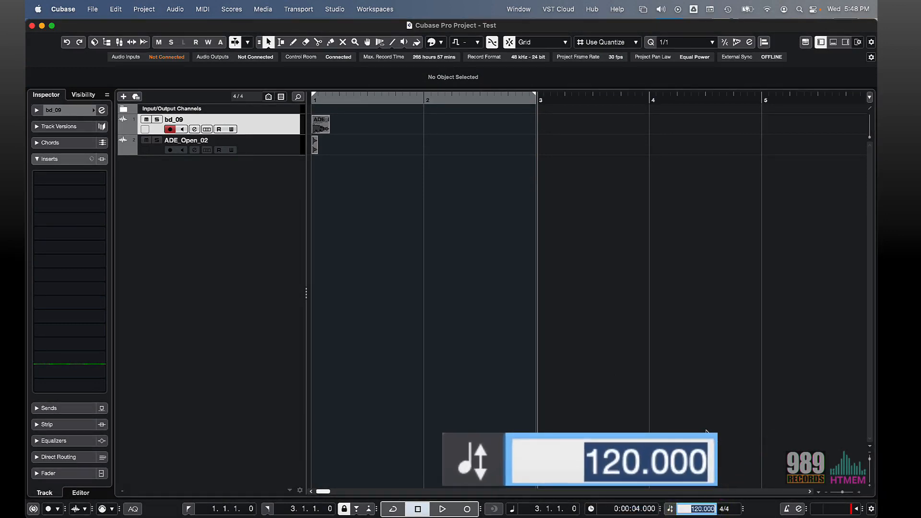
type("124")
key("Return")
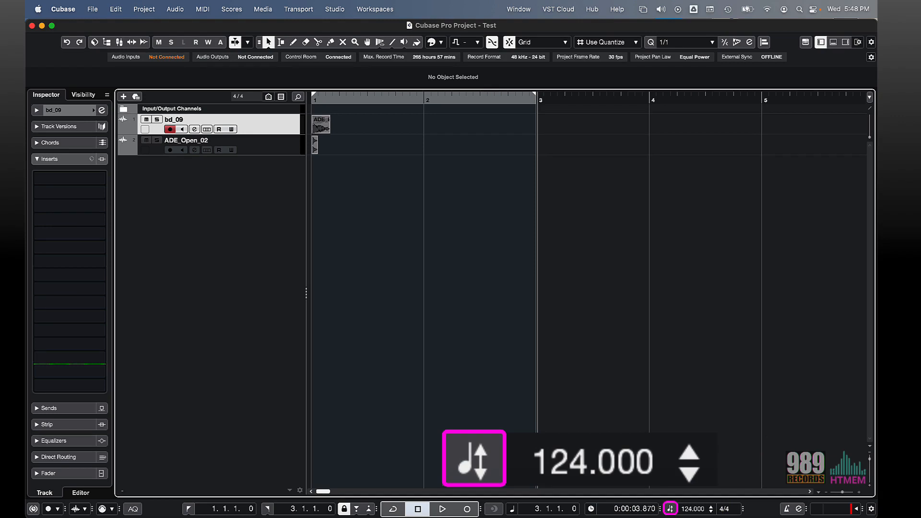
Step: Solo the bd_09 track, play the project from its start, and return the stopped cursor to the beginning
left_click(157, 120)
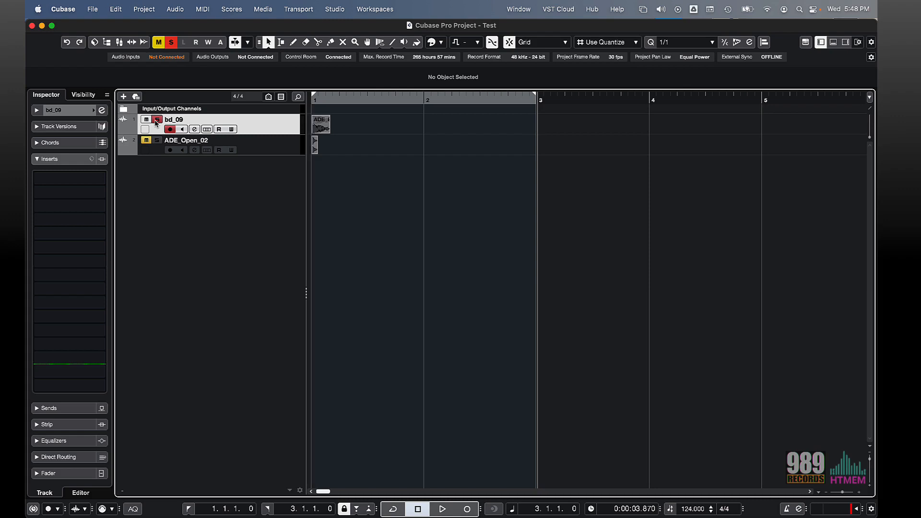
key("KP_1")
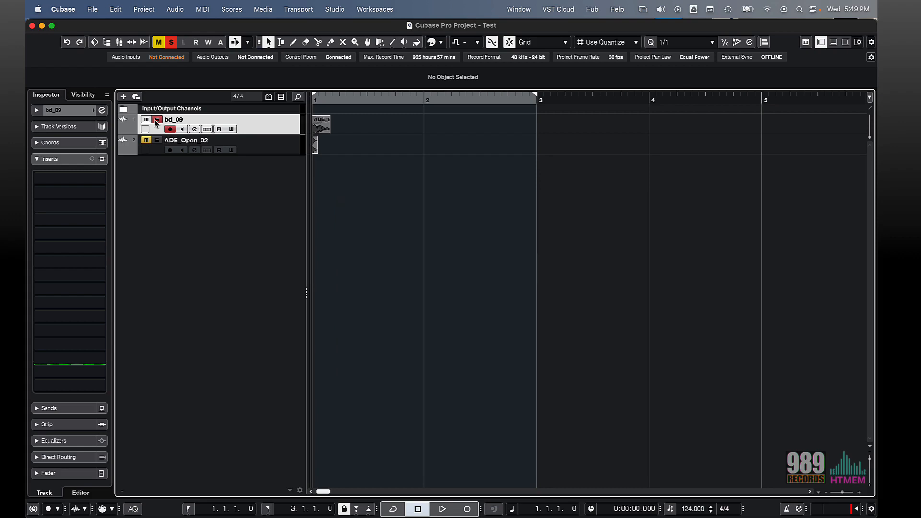
key("KP_Enter")
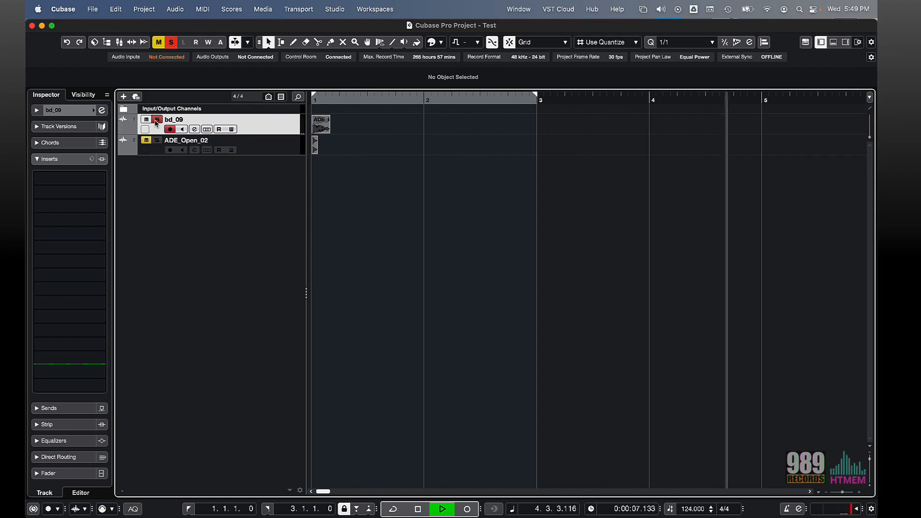
key("comma")
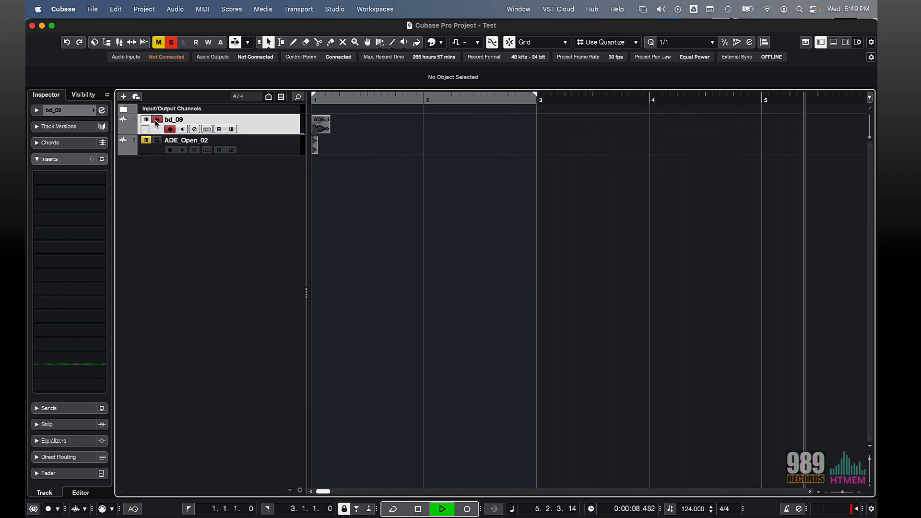
key("space")
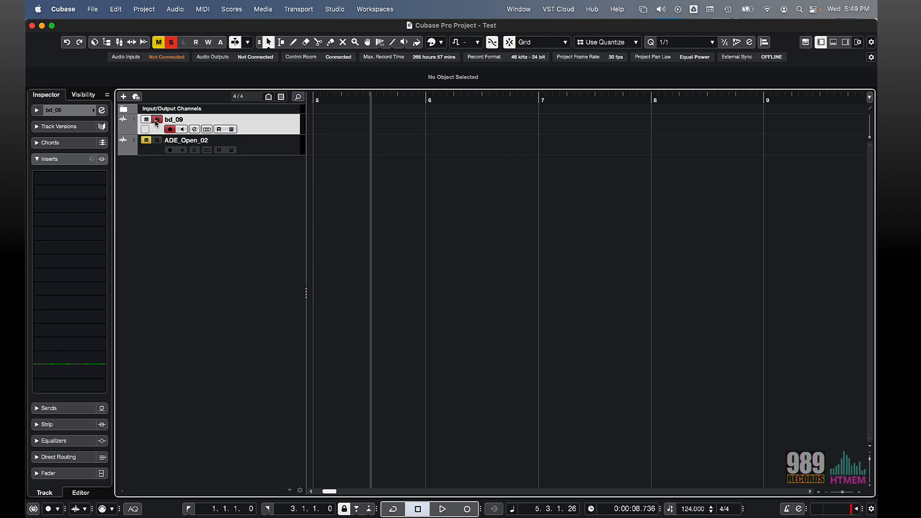
key("Home")
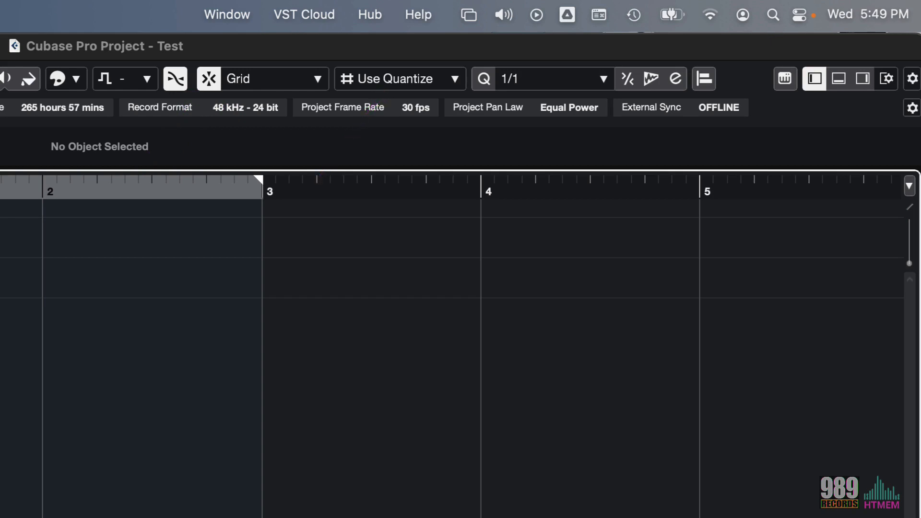
Step: Set the quantize grid to 1/4 and copy the first ADE_BD_09 event to beat 2 of bar 1
left_click(574, 79)
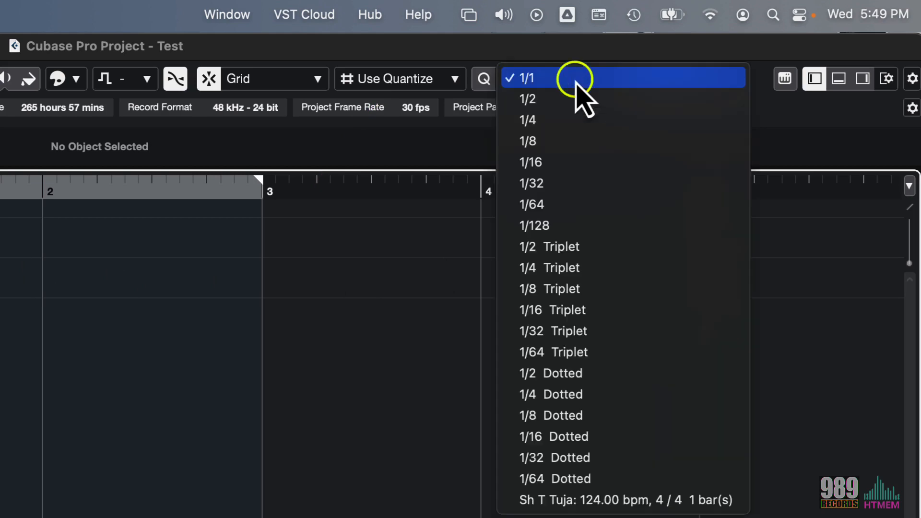
left_click(570, 122)
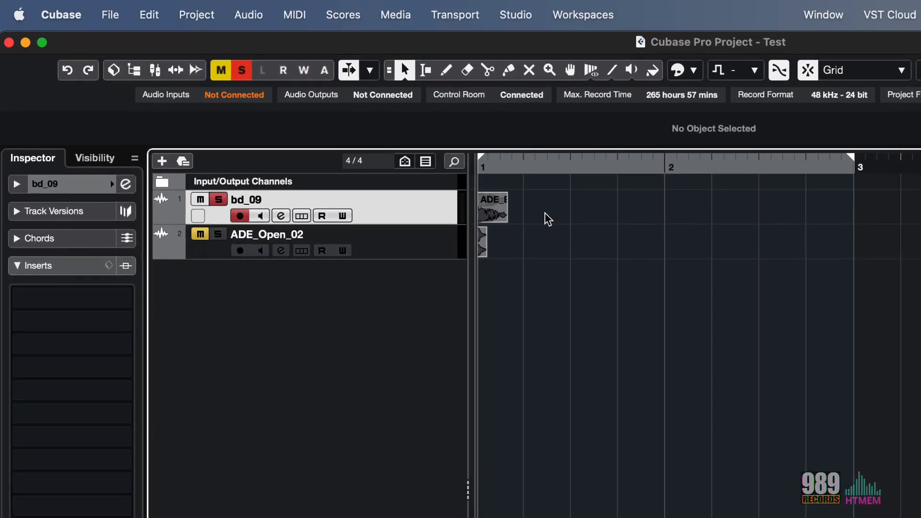
left_click(496, 211)
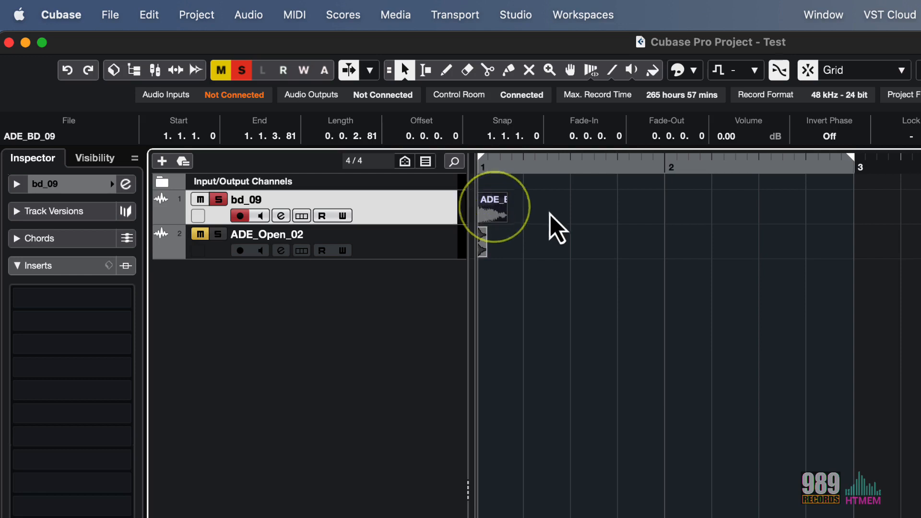
left_click(154, 14)
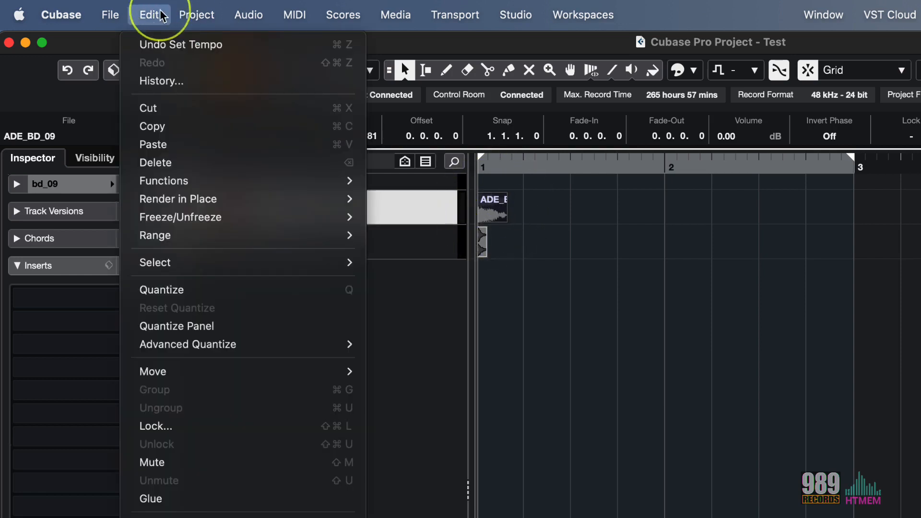
left_click(312, 133)
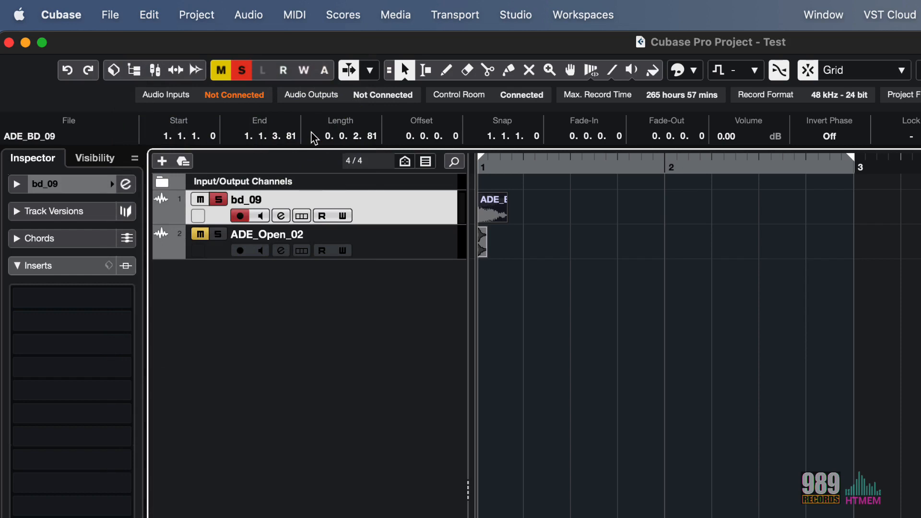
left_click(524, 164)
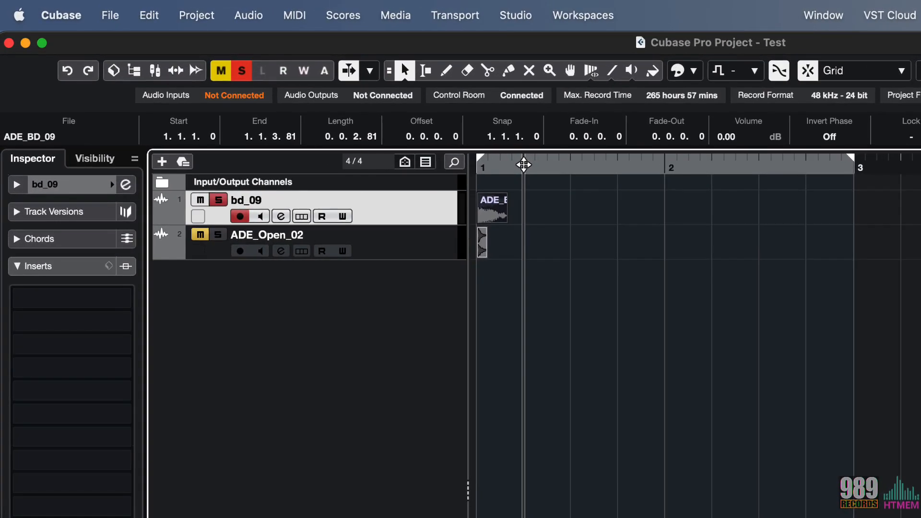
key("super+v")
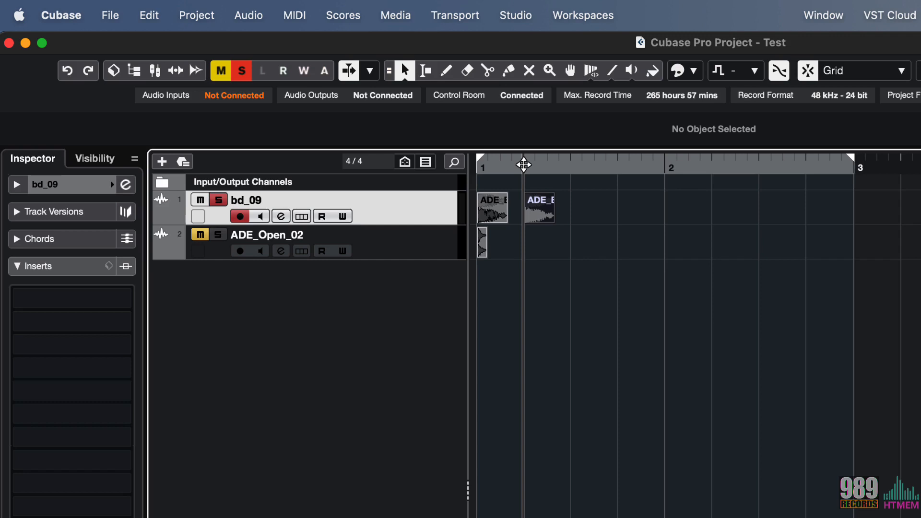
Step: Duplicate the two kick events on the bd_09 track onto beats 3 and 4 of bar 1
left_click(538, 199)
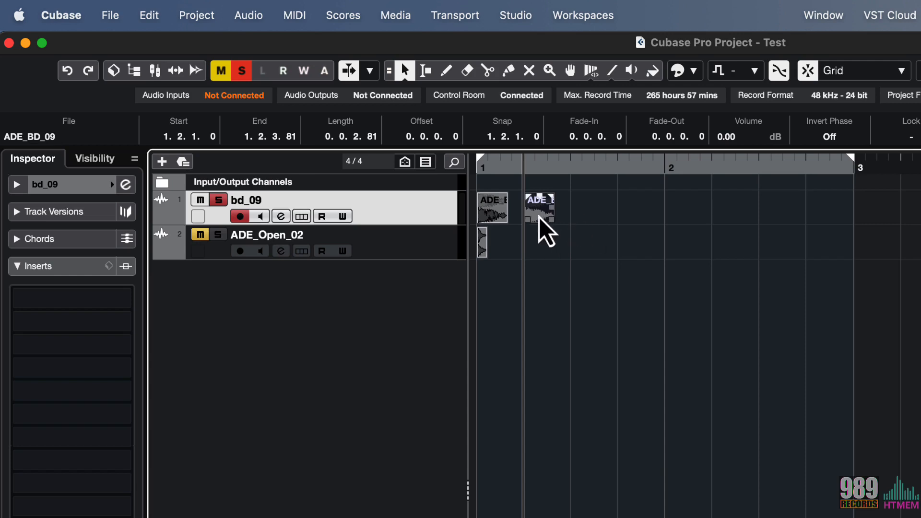
left_click(578, 207)
left_click(494, 215)
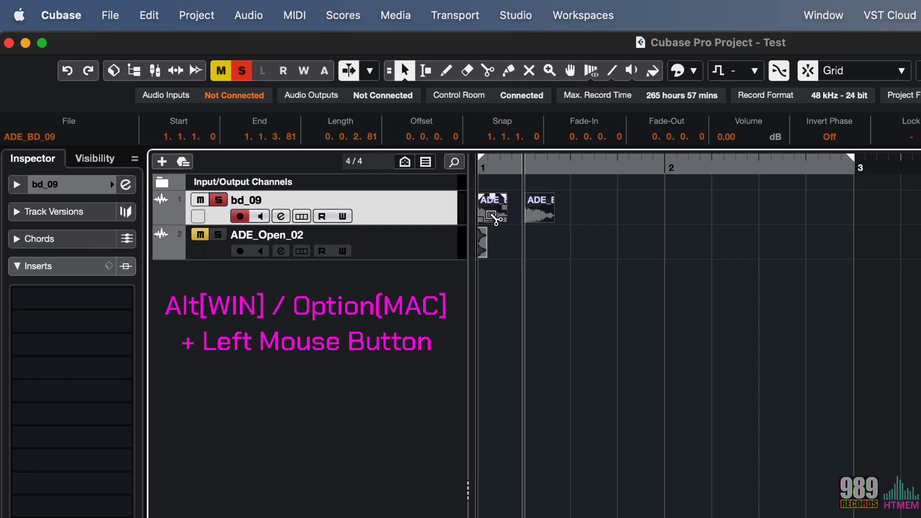
left_click_drag(494, 216, 571, 214)
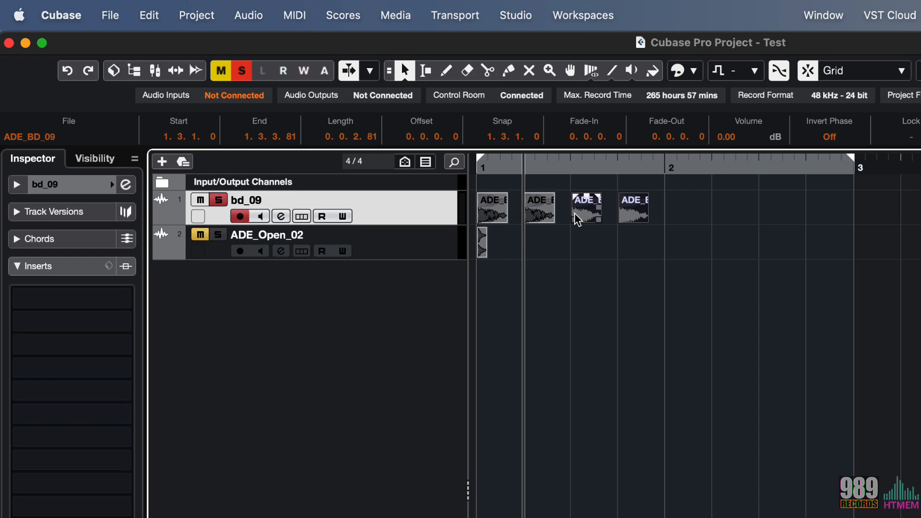
Step: Duplicate all four kick events of bar 1 to the start of bar 2 on the bd_09 track
left_click(699, 209)
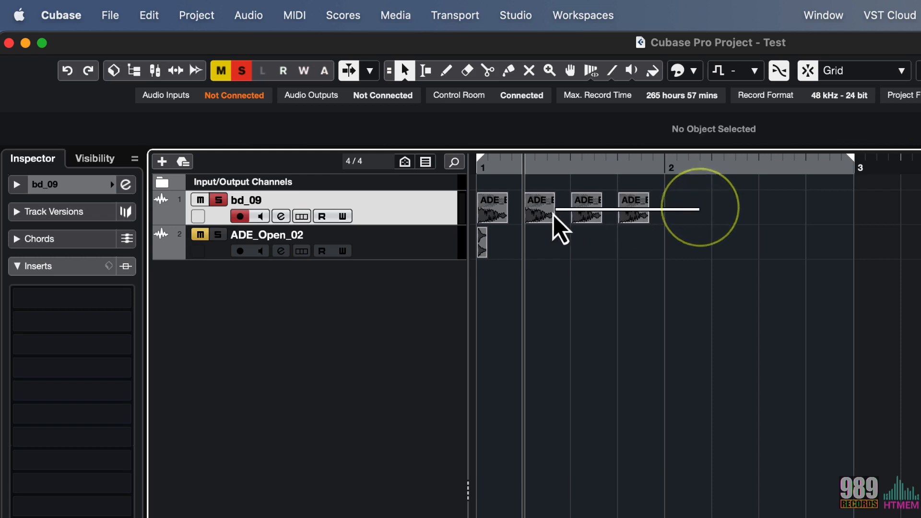
left_click(494, 217)
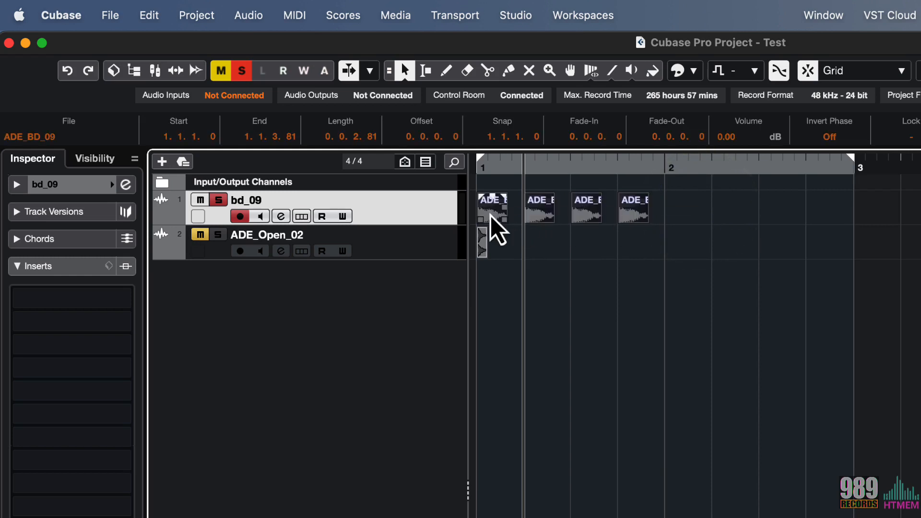
key("alt")
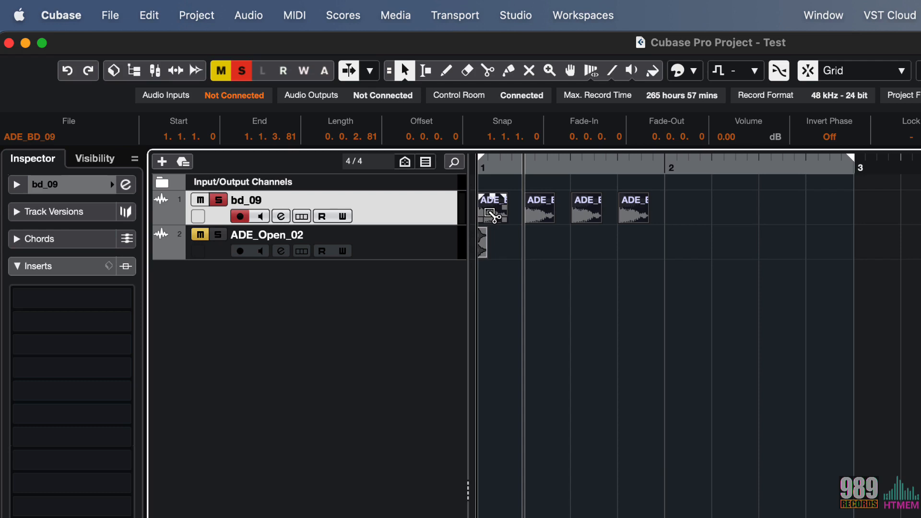
left_click_drag(490, 214, 673, 213)
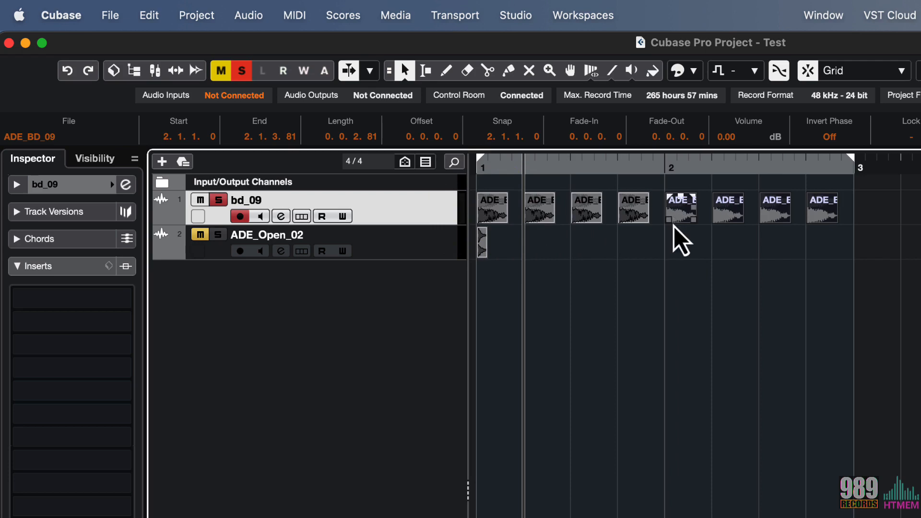
left_click(676, 250)
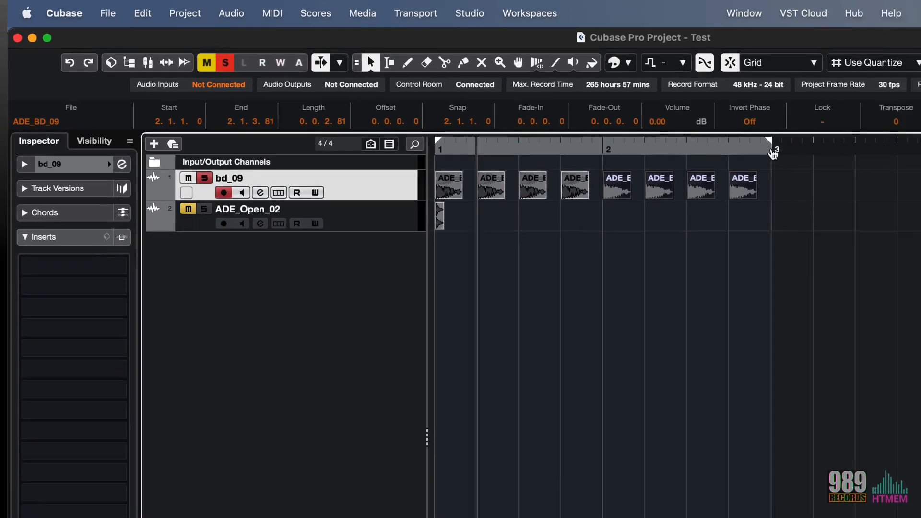
Step: Turn on cycle playback for the locator range from bar 1 to bar 3
left_click(404, 508)
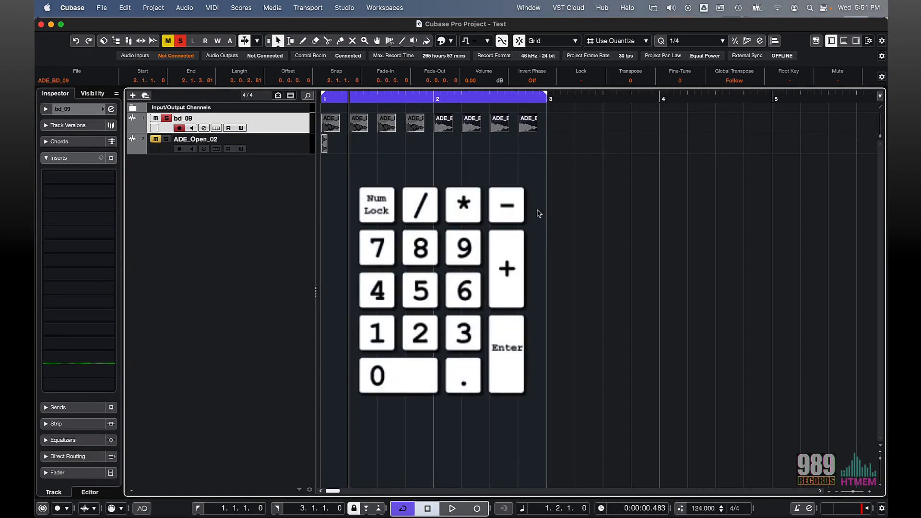
key("KP_Divide")
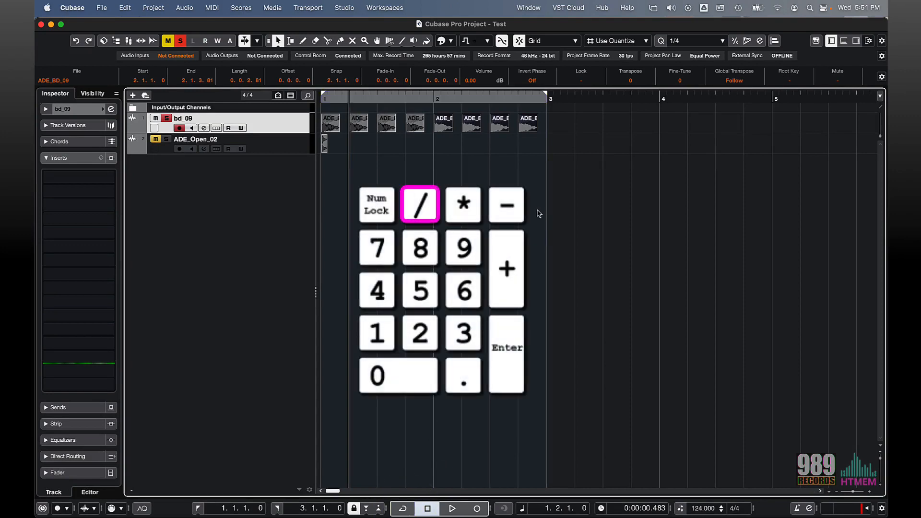
key("KP_Divide")
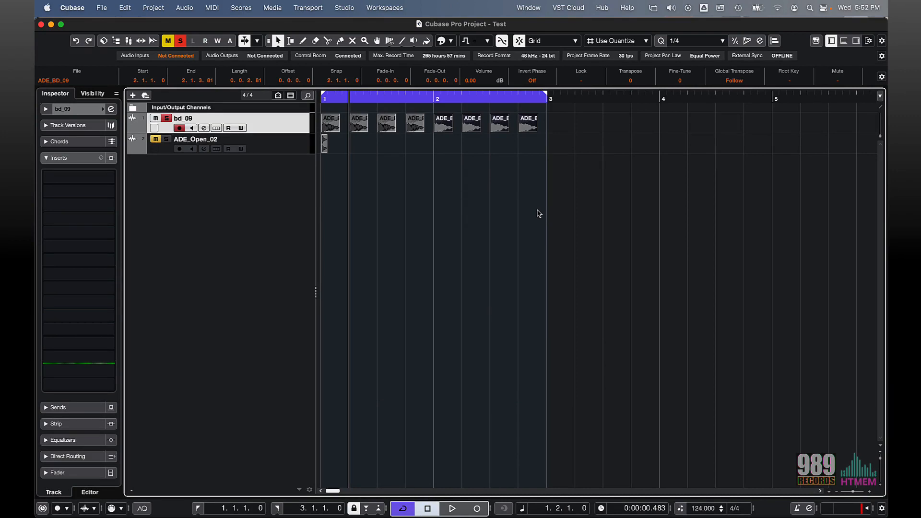
Step: Play the kick pattern from the project start, stop it, and return the cursor to the beginning
key("KP_Decimal")
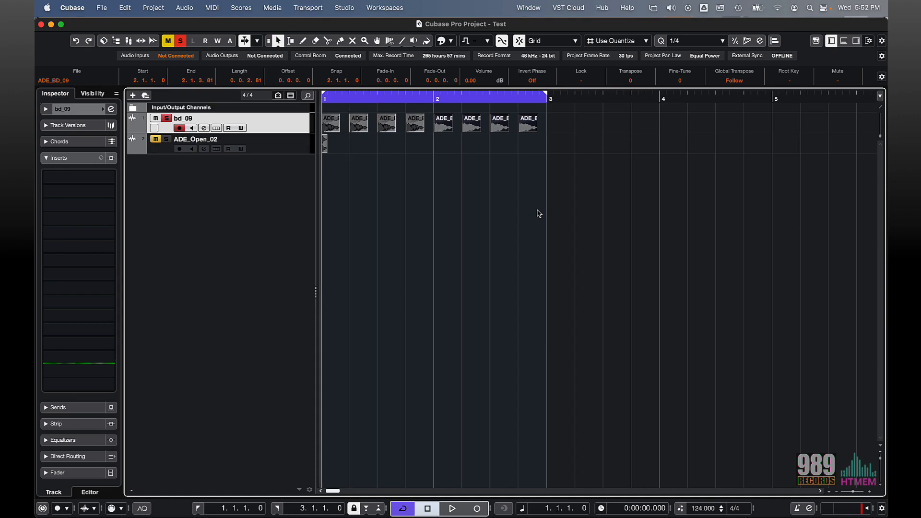
key("space")
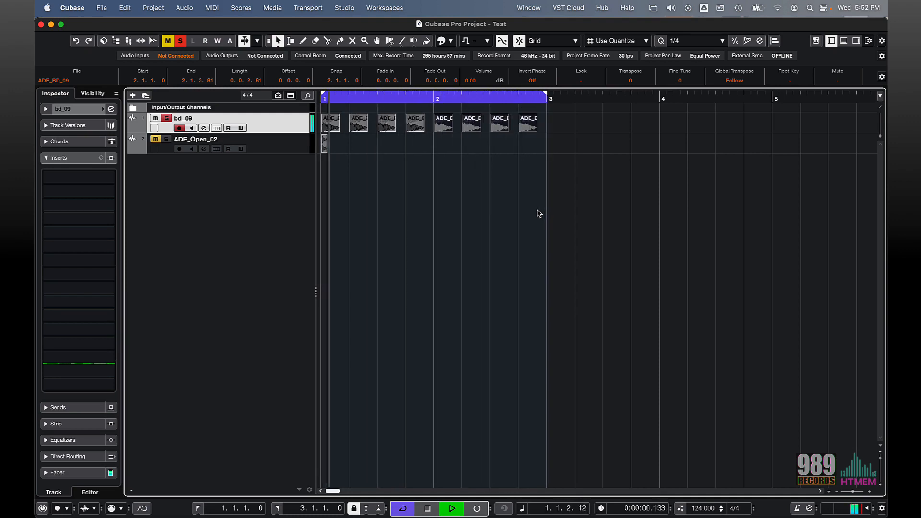
key("space")
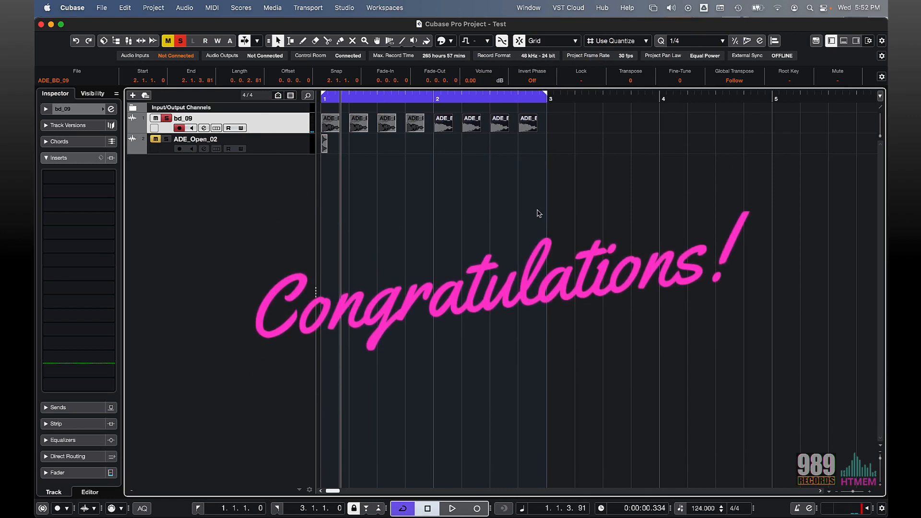
key("Home")
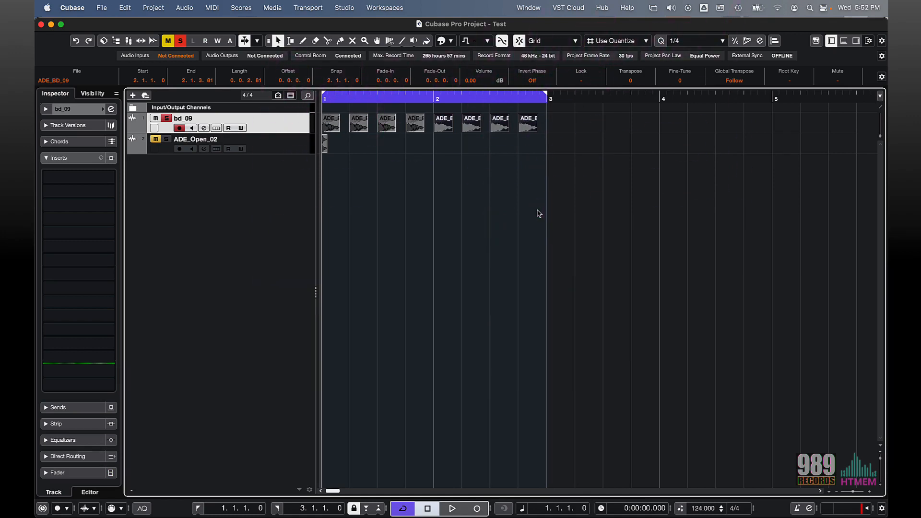
Step: Select the ADE_Open_02 track and open the Project & MixConsole editing preferences
left_click(301, 147)
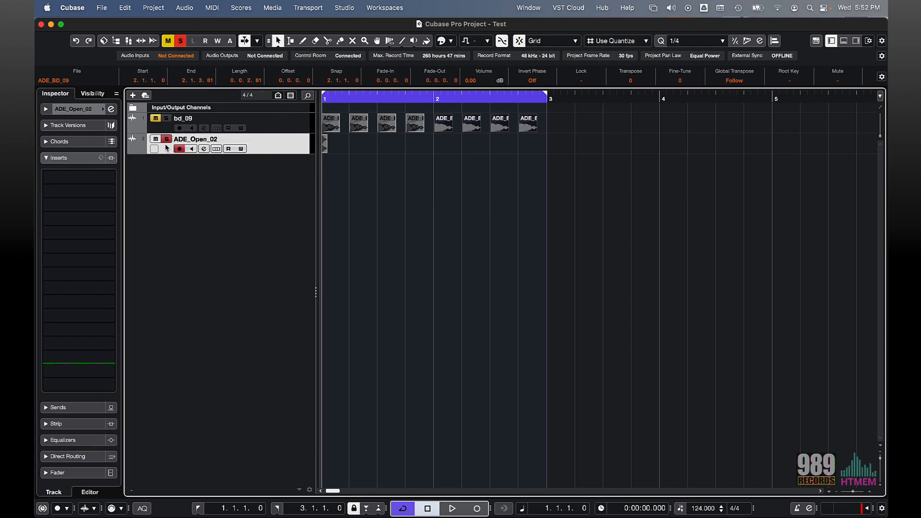
left_click(74, 10)
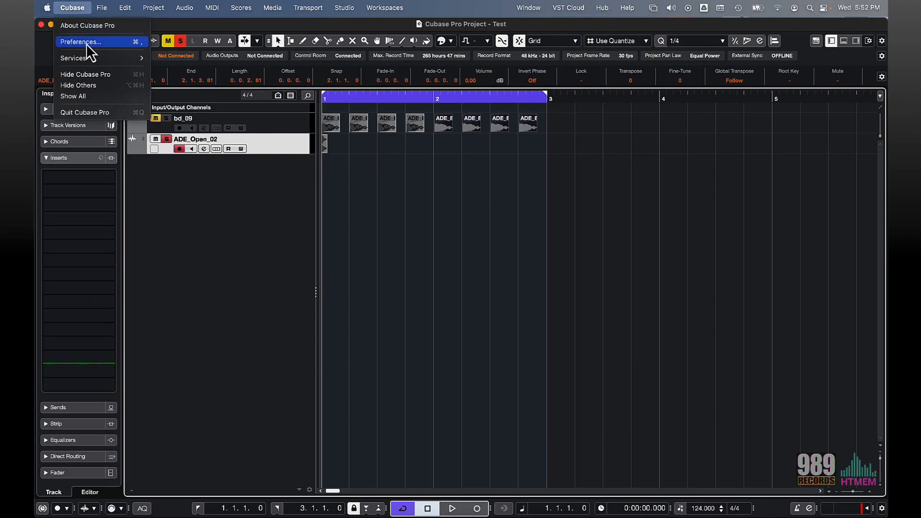
left_click(108, 44)
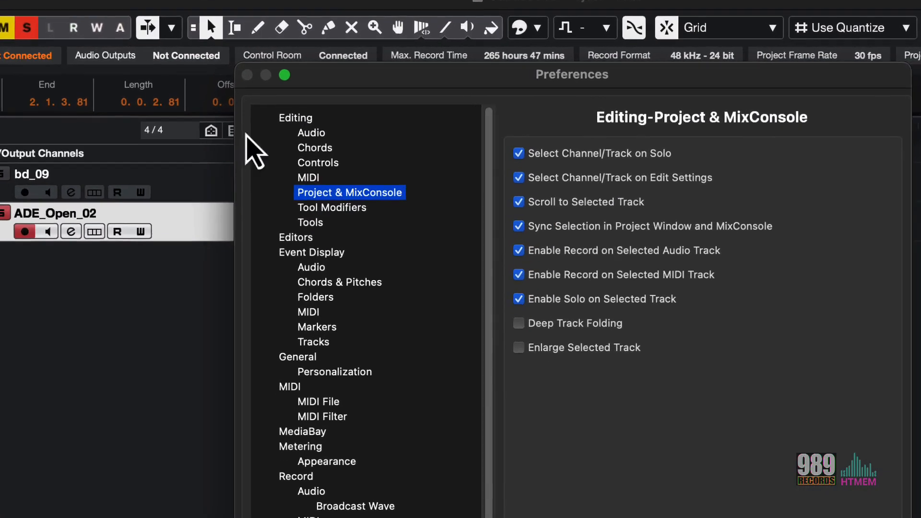
left_click(382, 196)
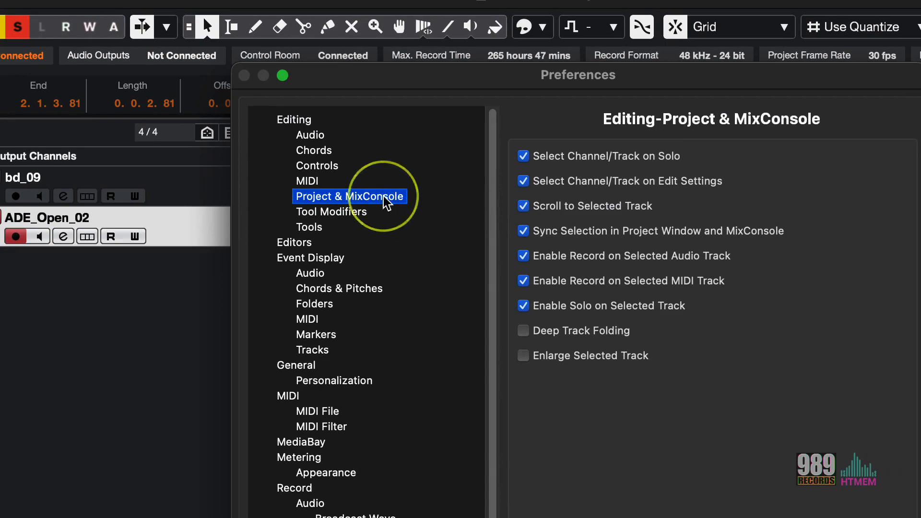
Step: Switch Enable Solo on Selected Track off and back on, and accept the preferences
left_click(591, 307)
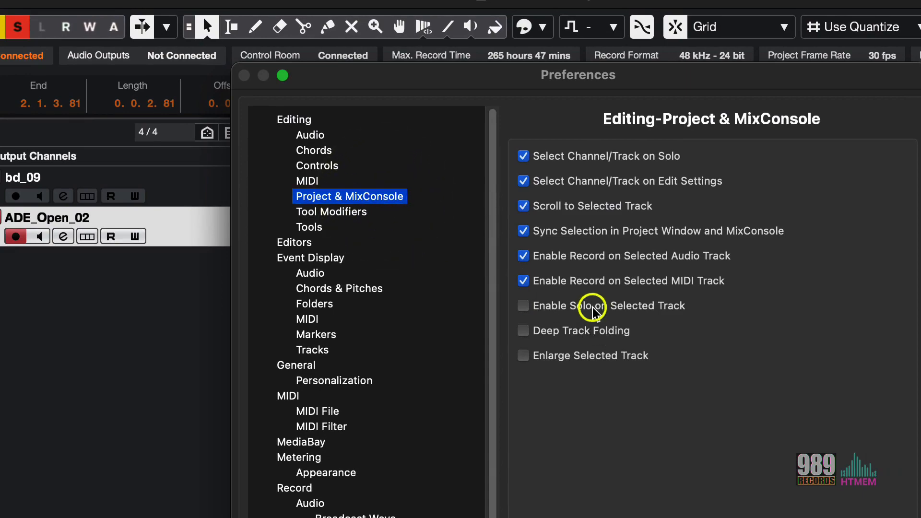
left_click(593, 310)
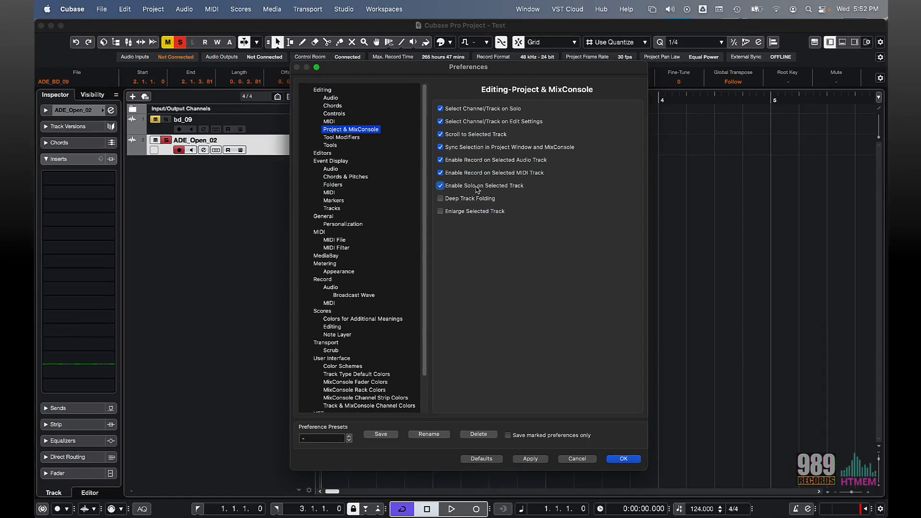
left_click(626, 461)
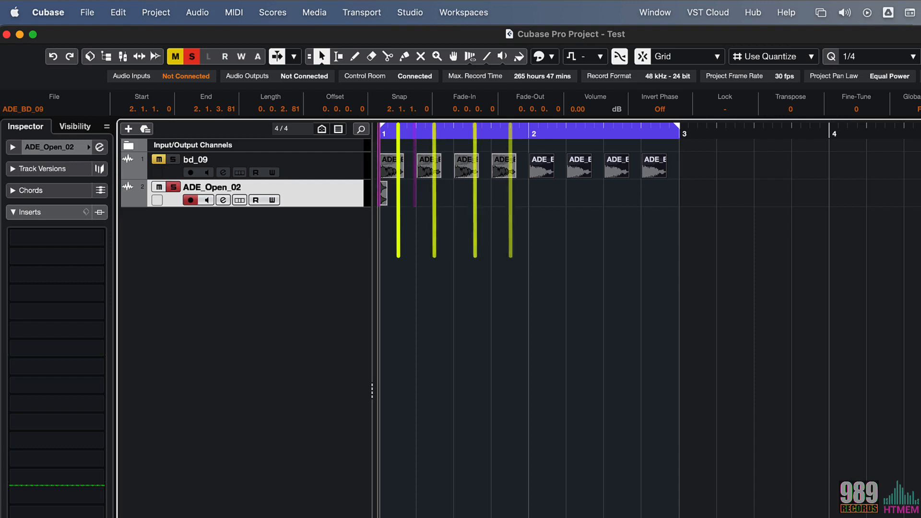
Step: Try to shift the first ADE_Open_02 event off the downbeat, and set the grid's quantize value to 1/16
mouse_move(384, 199)
left_mouse_down()
mouse_move(569, 201)
mouse_move(395, 202)
left_mouse_up()
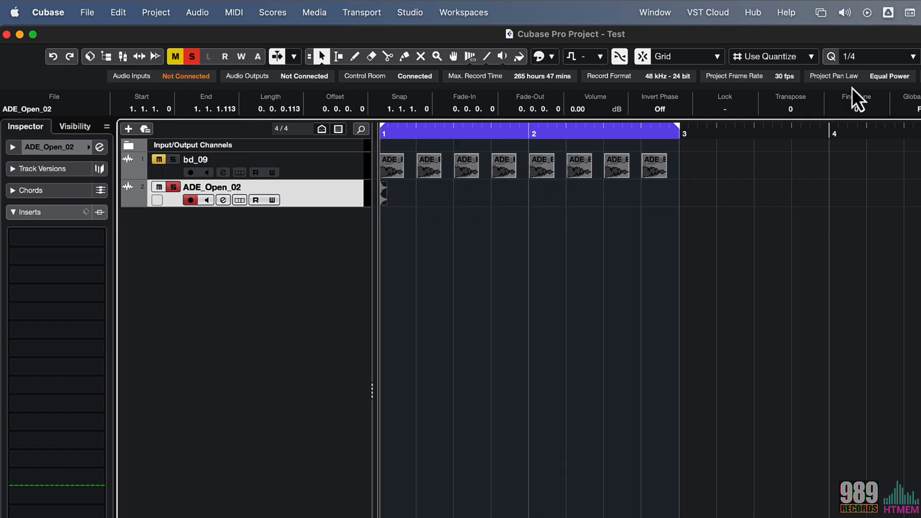
left_click(883, 59)
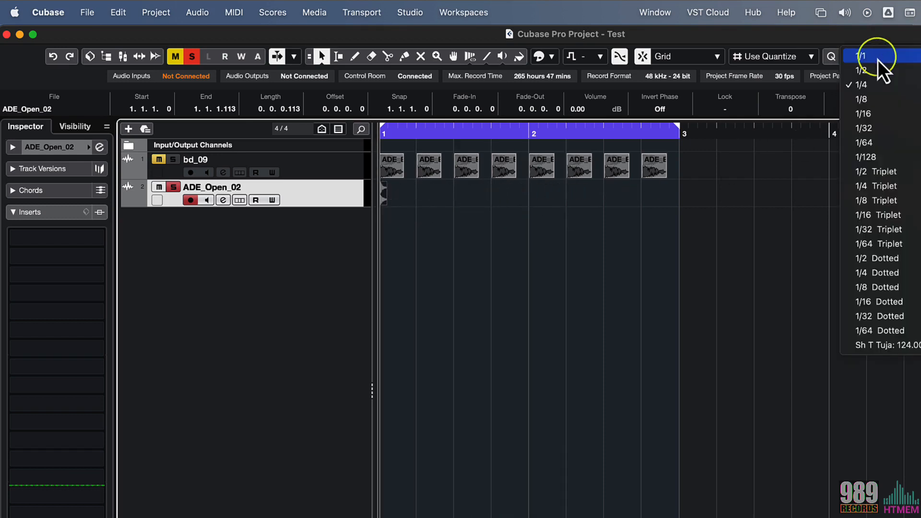
left_click(881, 114)
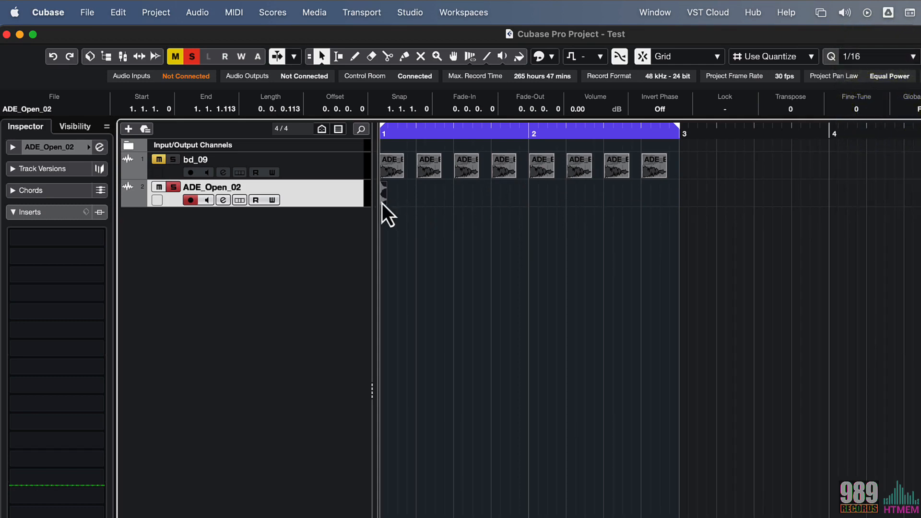
Step: Move the open hi-hat event to 1.1.3.0 and copy it to the same offbeat of beats 2, 3 and 4 in bar 1
left_click_drag(382, 203, 402, 202)
left_click_drag(403, 203, 437, 197)
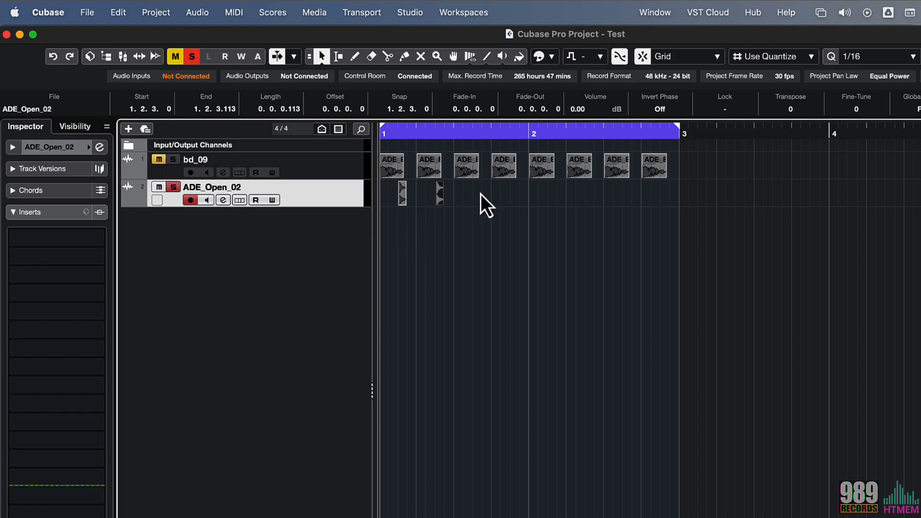
mouse_move(482, 193)
left_mouse_down()
mouse_move(401, 205)
mouse_move(476, 201)
left_mouse_up()
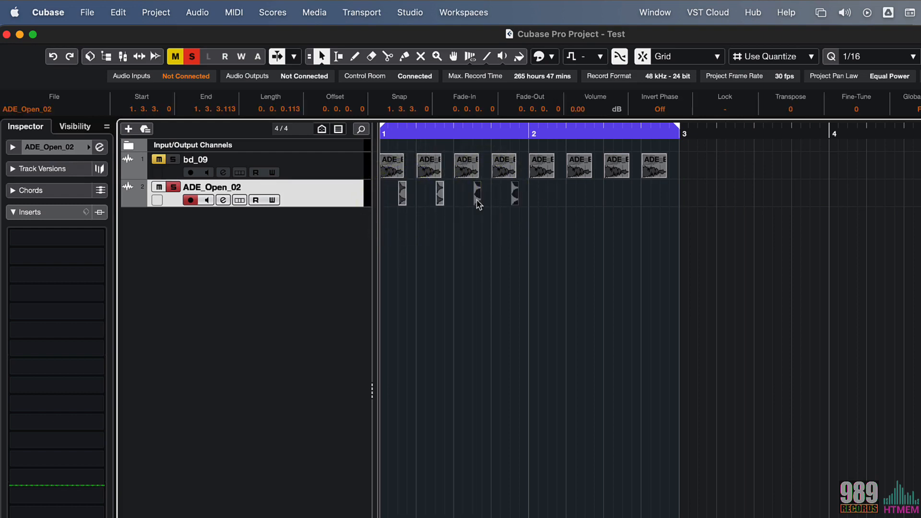
Step: Duplicate all four open hi-hat events of bar 1 into bar 2, starting at 2.1.3.0
left_click(542, 198)
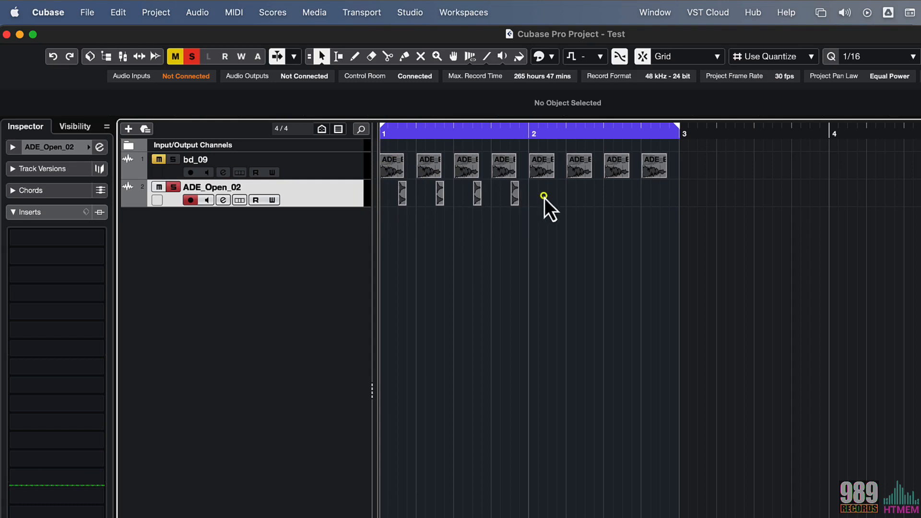
double_click(404, 194, "shift")
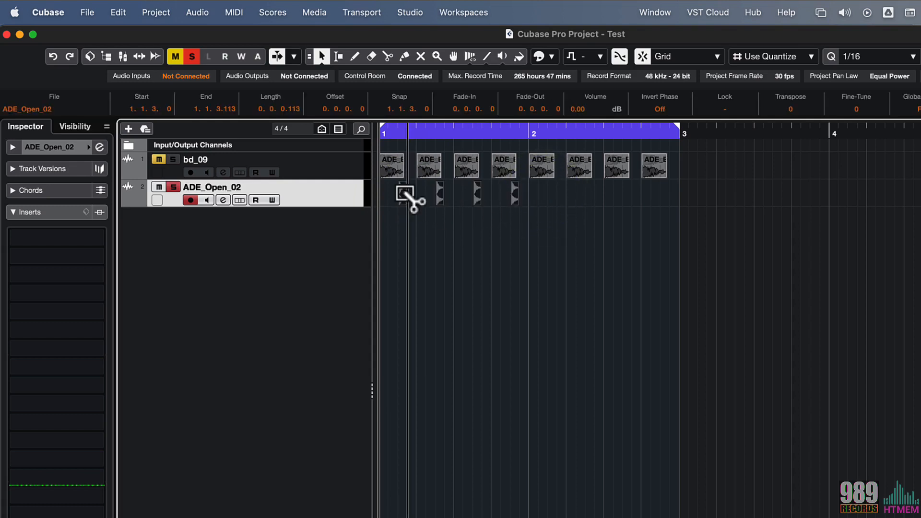
left_click_drag(404, 193, 555, 195)
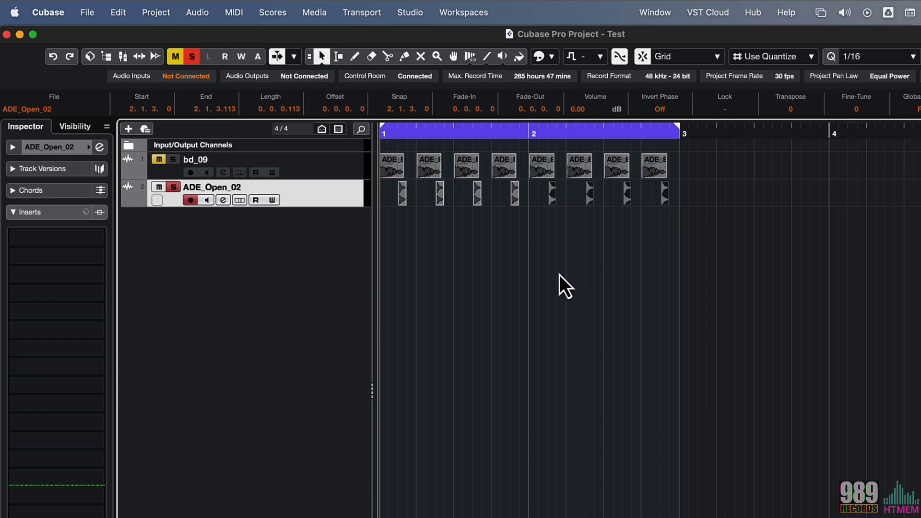
Step: Turn off solo on the ADE_Open_02 track, play the loop with kick and hi-hat together, and stop playback
left_click(174, 188)
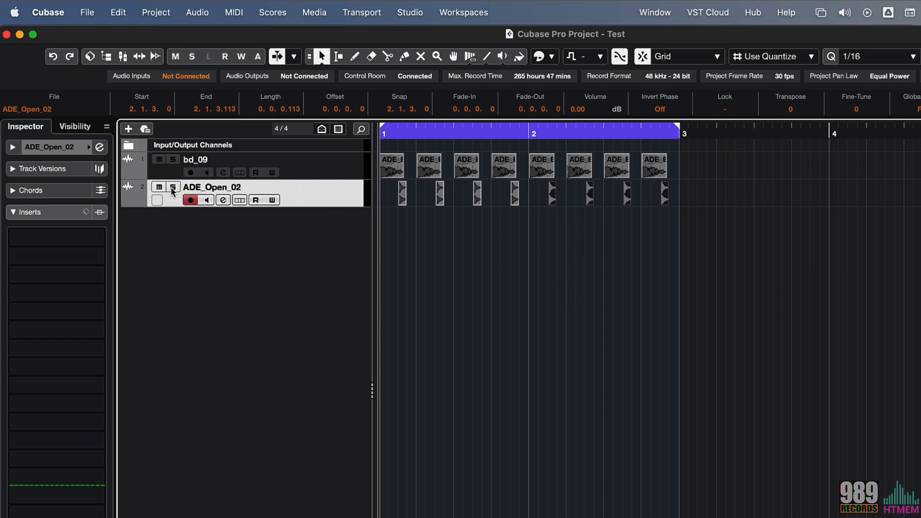
key("space")
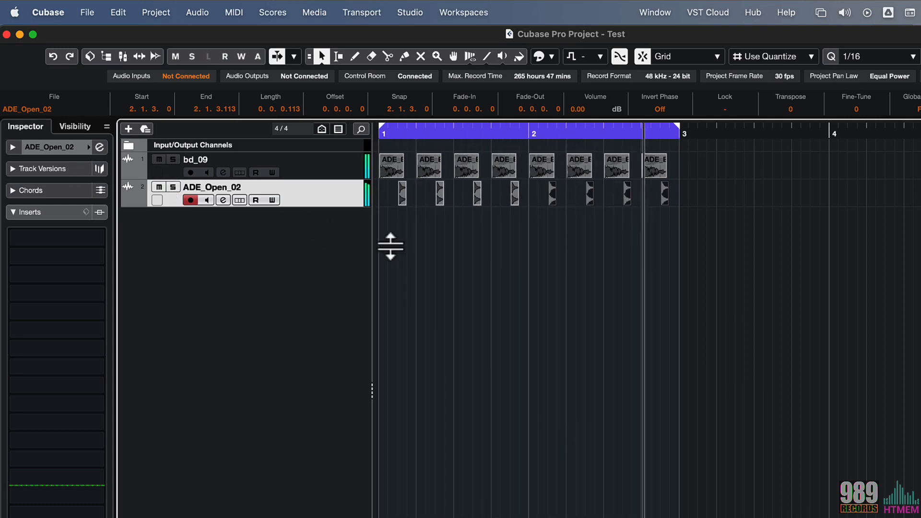
left_click(526, 281)
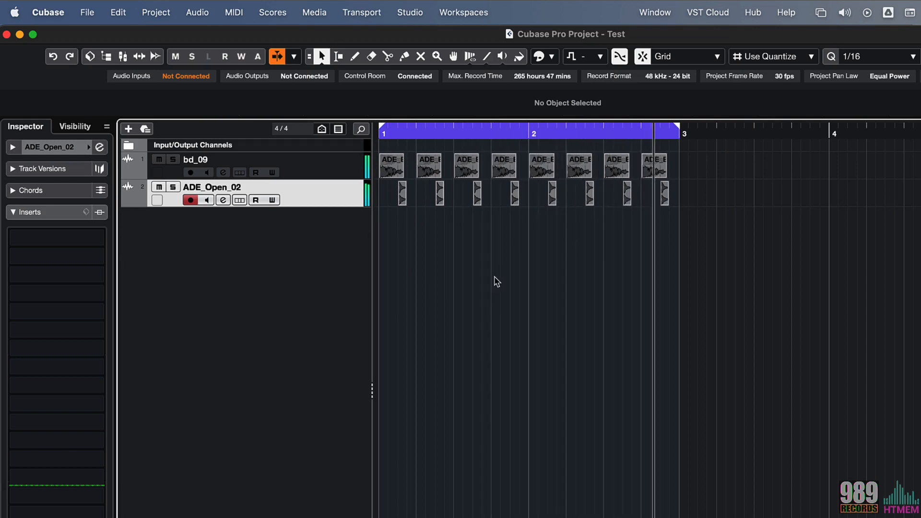
key("space")
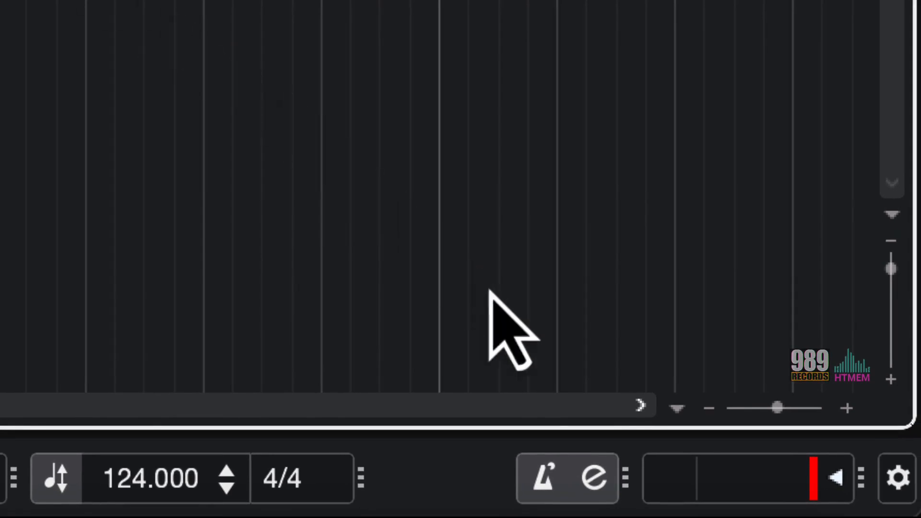
Step: Turn on the metronome and play the loop, switching the metronome off and on again during playback before stopping
left_click(550, 494)
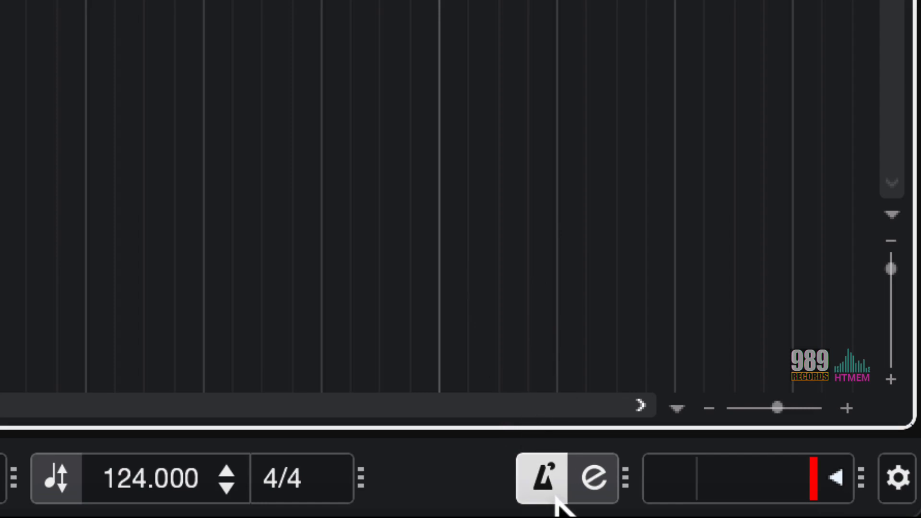
key("space")
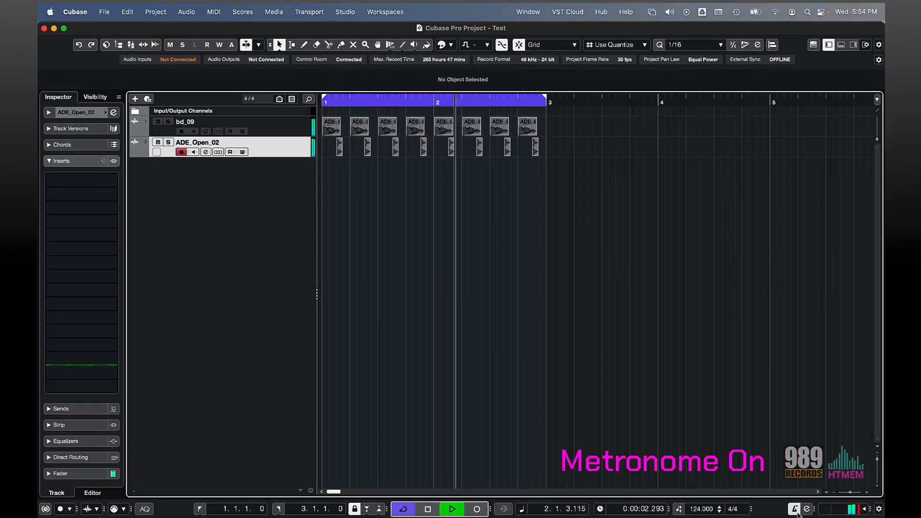
left_click(795, 509)
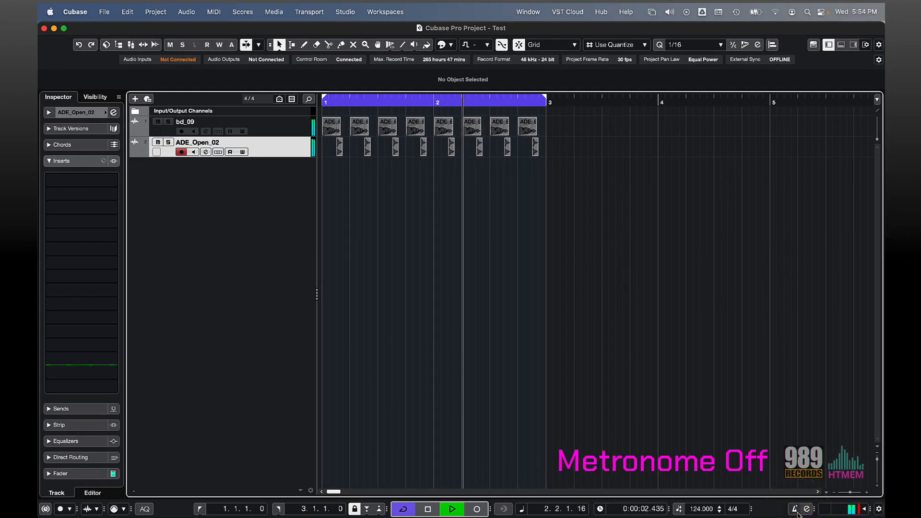
left_click(796, 510)
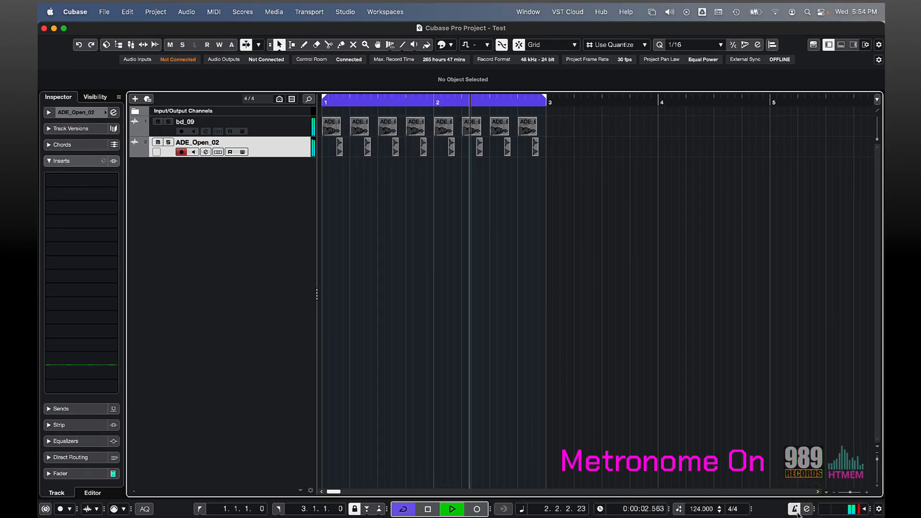
key("space")
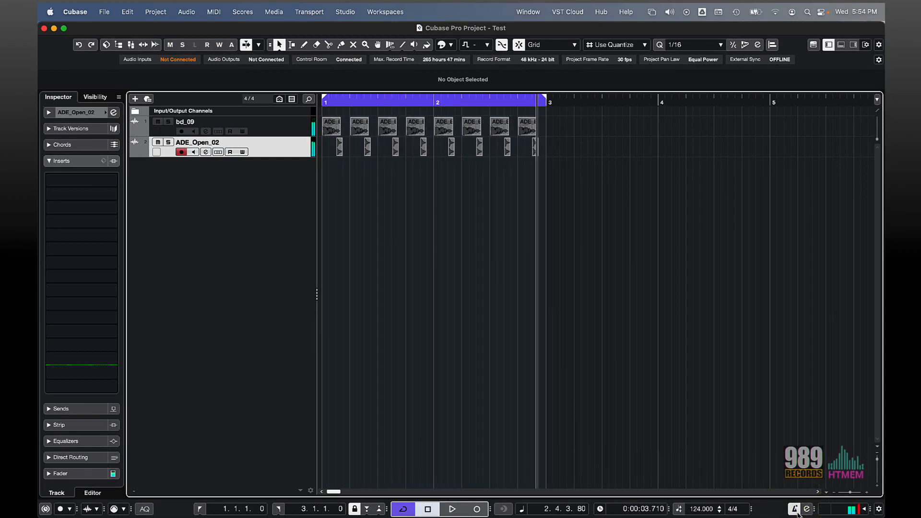